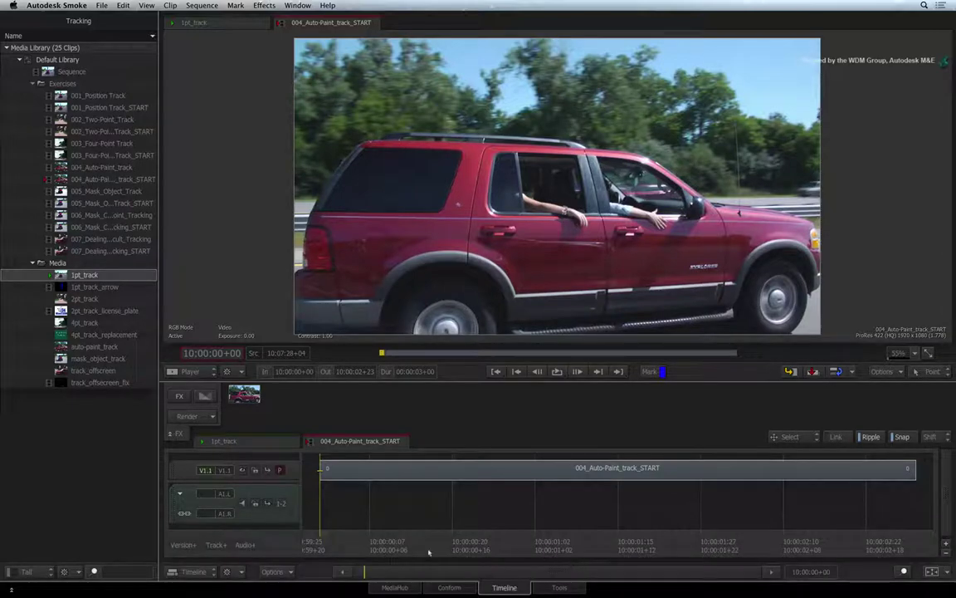
Step: Preview the clip, switch to Thumbnails view, and copy 004_Auto-Paint_track_START into the Media library as a 26th clip
{"action": "key", "text": "space"}
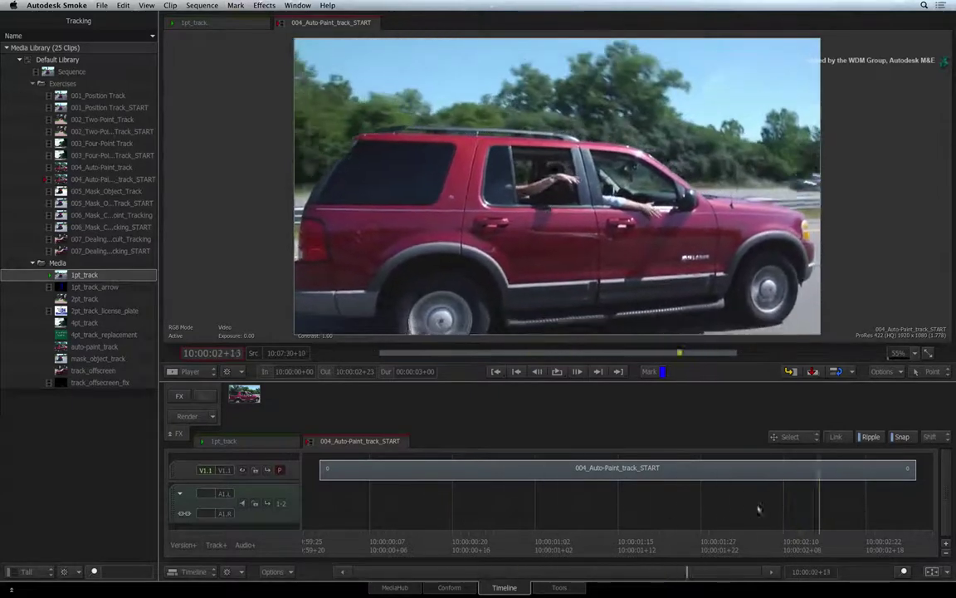
{"action": "left_click", "coordinate": [318, 494]}
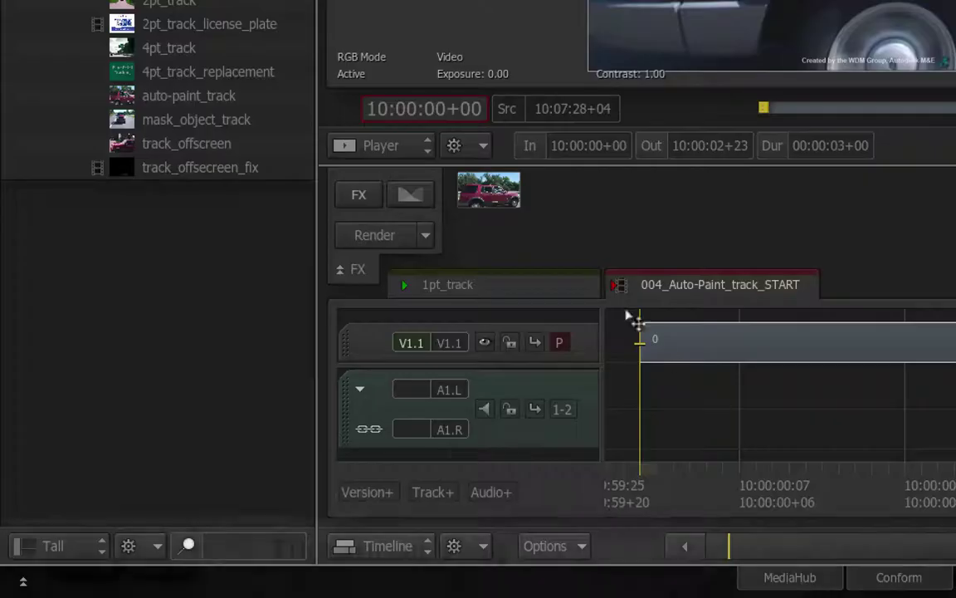
{"action": "left_click", "coordinate": [387, 147]}
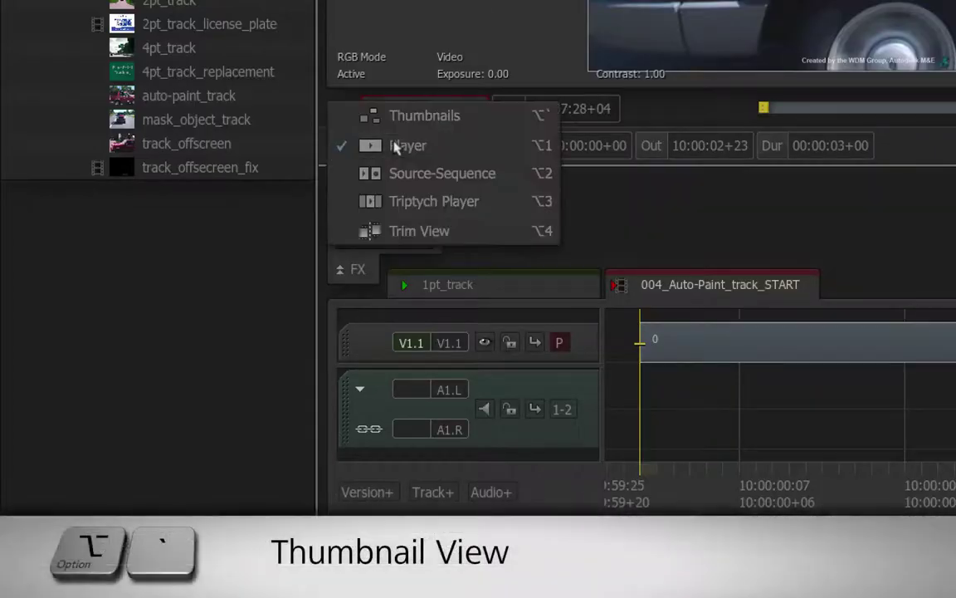
{"action": "left_click", "coordinate": [453, 117]}
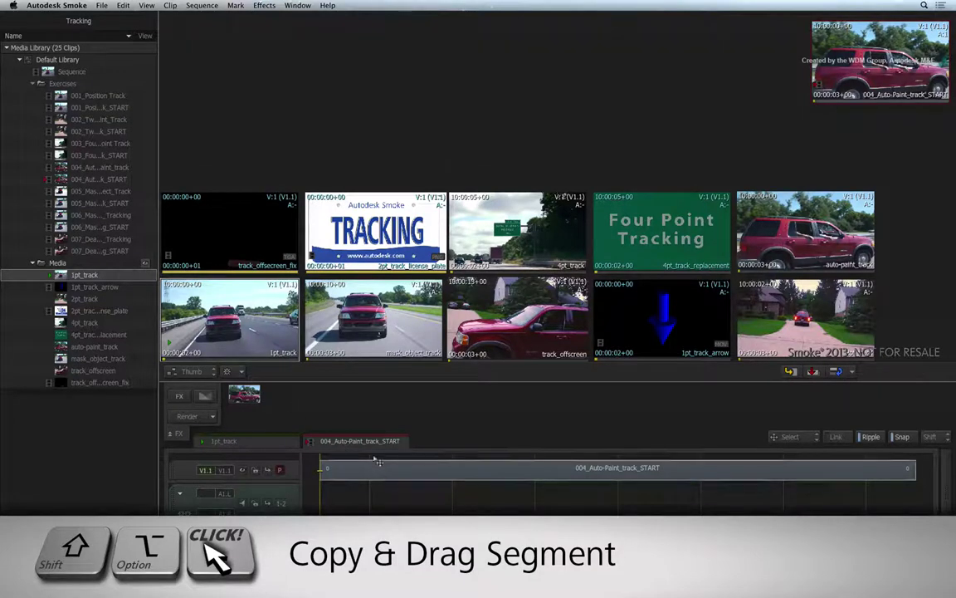
{"action": "mouse_move", "coordinate": [378, 452]}
{"action": "left_mouse_down"}
{"action": "mouse_move", "coordinate": [388, 278]}
{"action": "mouse_move", "coordinate": [343, 115]}
{"action": "mouse_move", "coordinate": [249, 66]}
{"action": "mouse_move", "coordinate": [260, 72]}
{"action": "left_mouse_up"}
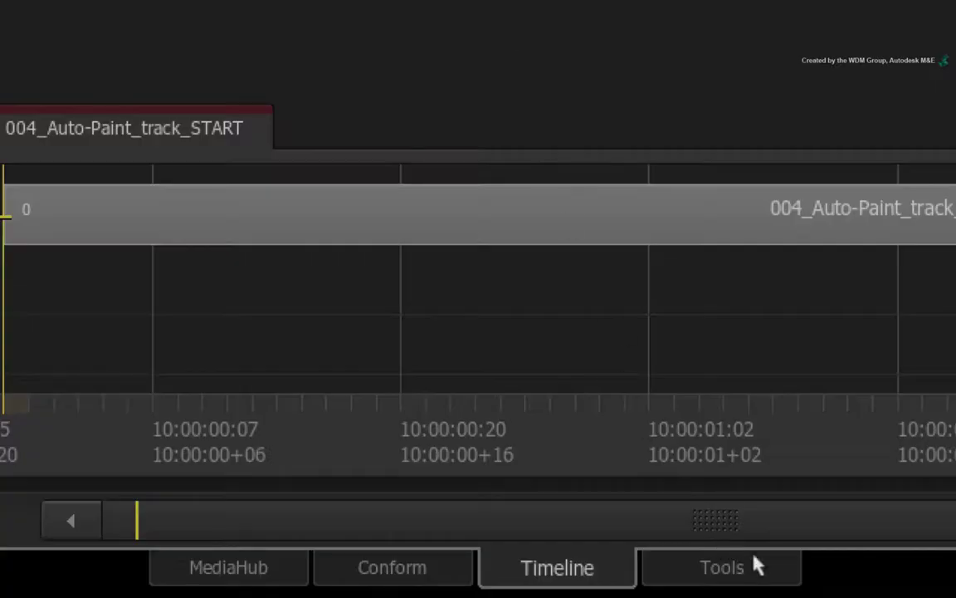
Step: Load the copied SUV clip as the Front source into the Paint module
{"action": "left_click", "coordinate": [570, 586]}
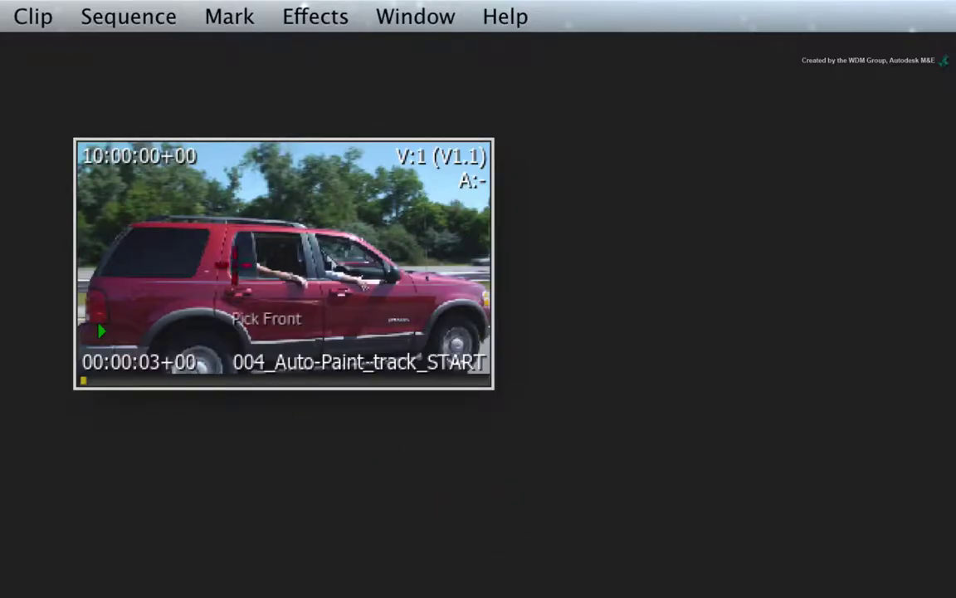
{"action": "left_click", "coordinate": [245, 250]}
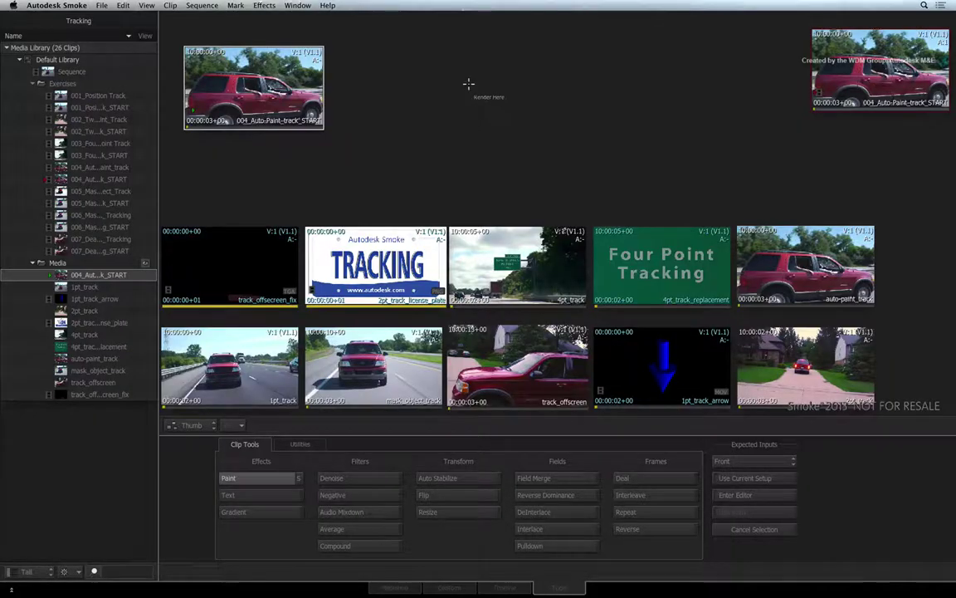
{"action": "left_click", "coordinate": [855, 293]}
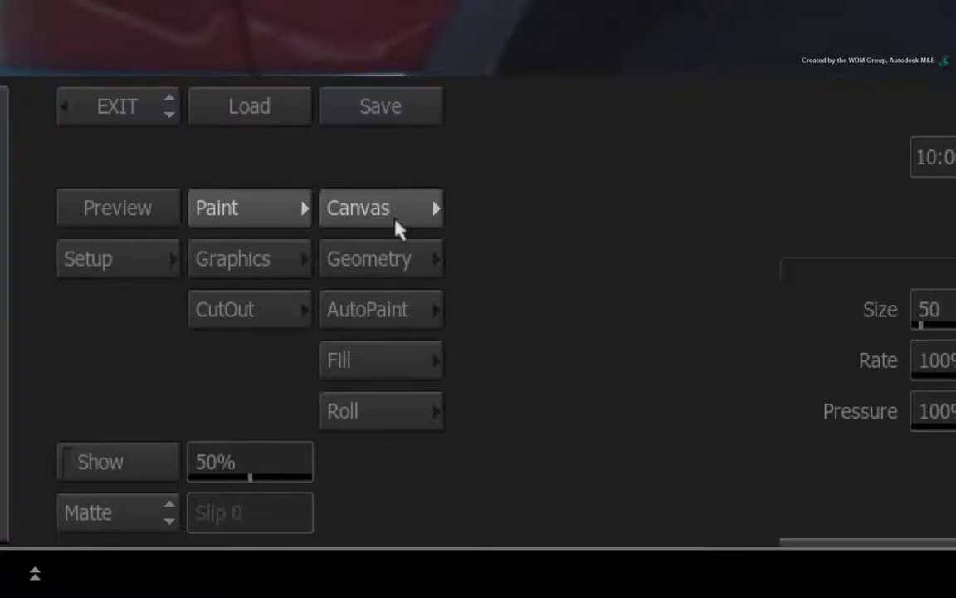
{"action": "left_click", "coordinate": [412, 314]}
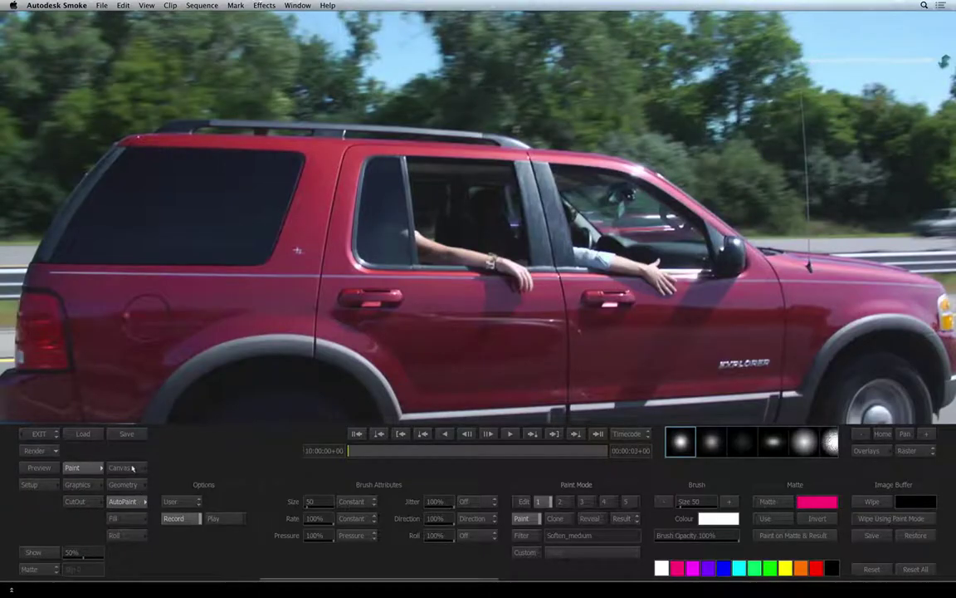
{"action": "left_click", "coordinate": [132, 469]}
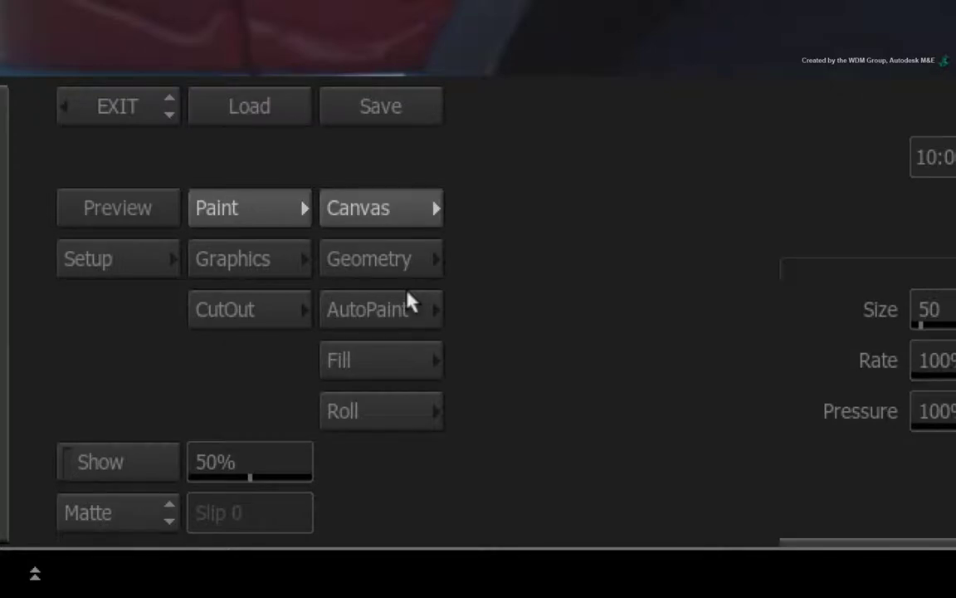
Step: Set AutoPaint to User recording mode with a Custom Recursive Clone filter
{"action": "left_click", "coordinate": [407, 295]}
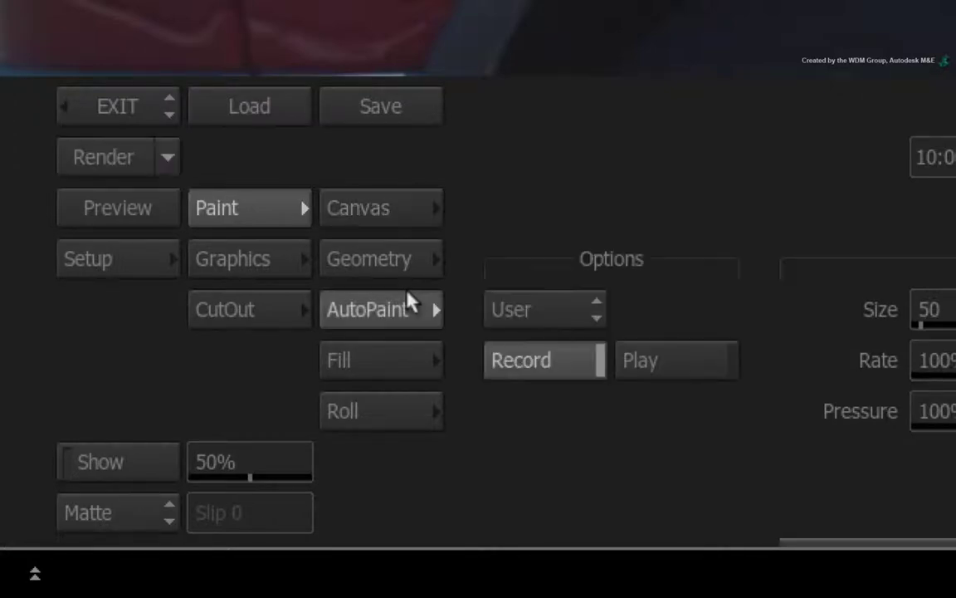
{"action": "left_click", "coordinate": [553, 308]}
{"action": "left_click", "coordinate": [606, 302]}
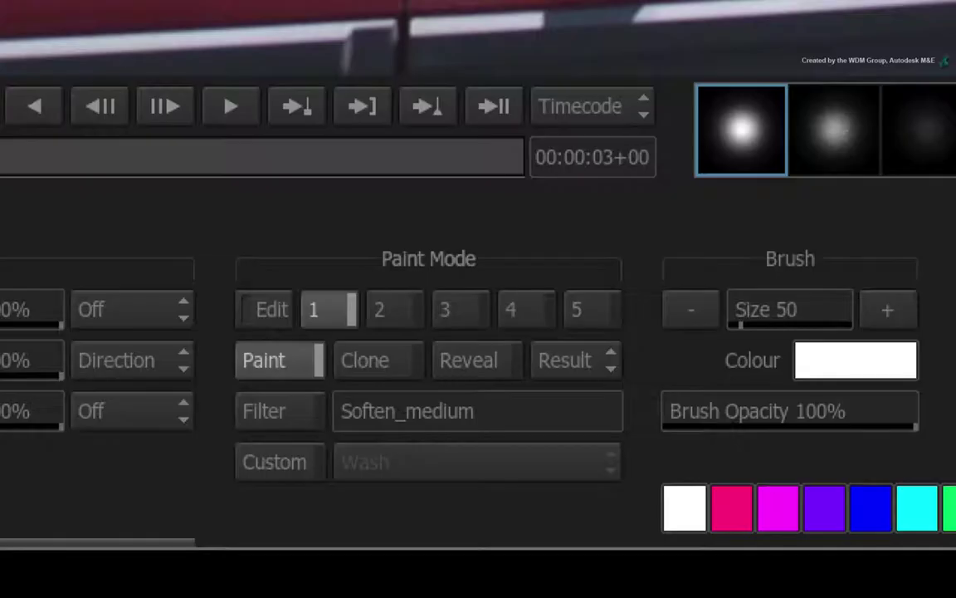
{"action": "left_click", "coordinate": [257, 459]}
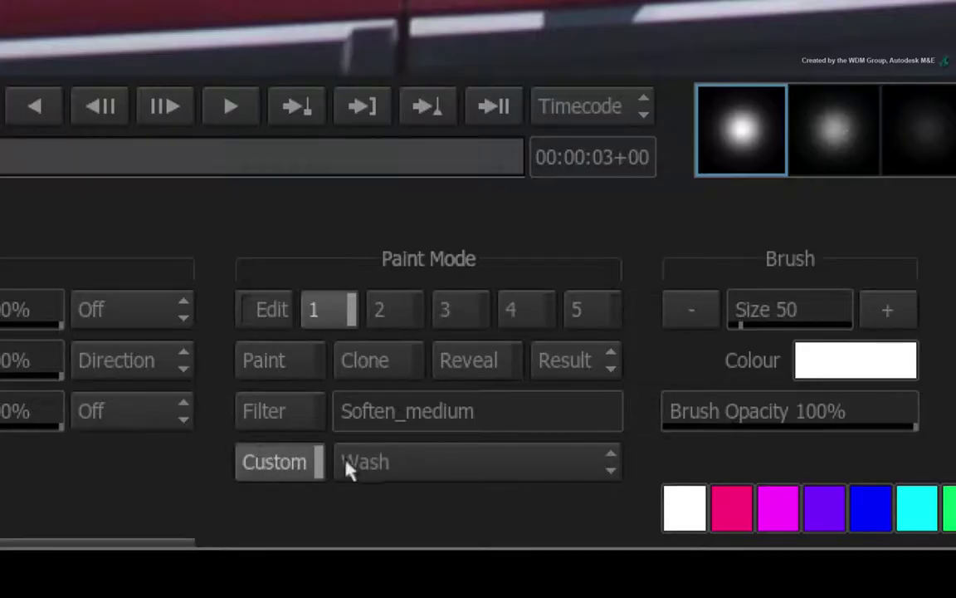
{"action": "left_click", "coordinate": [449, 457]}
{"action": "left_click", "coordinate": [491, 215]}
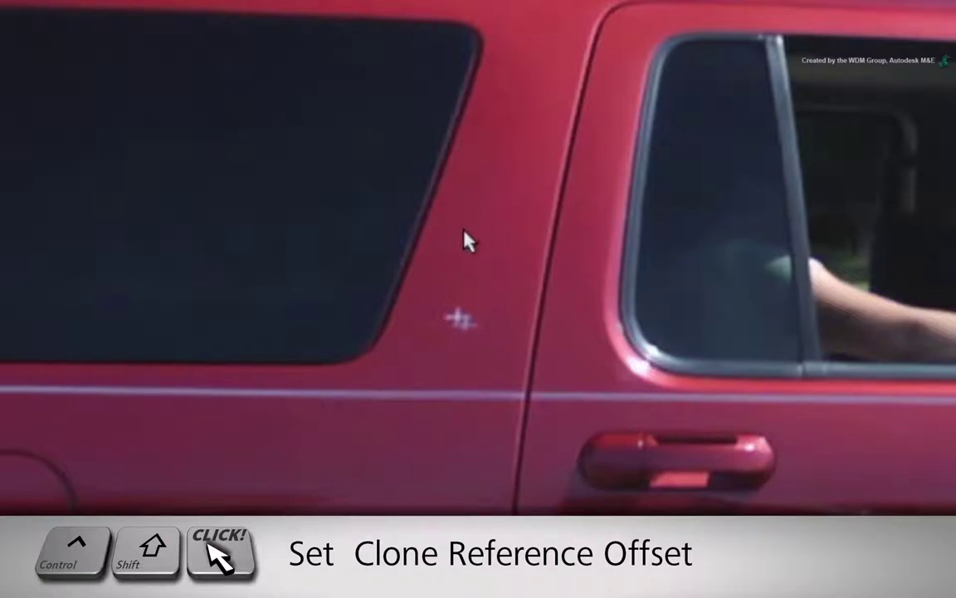
Step: Set the clone offset on the door to X 6, Y 42 and make brush pressure Constant
{"action": "left_click", "coordinate": [474, 251], "text": "ctrl+shift"}
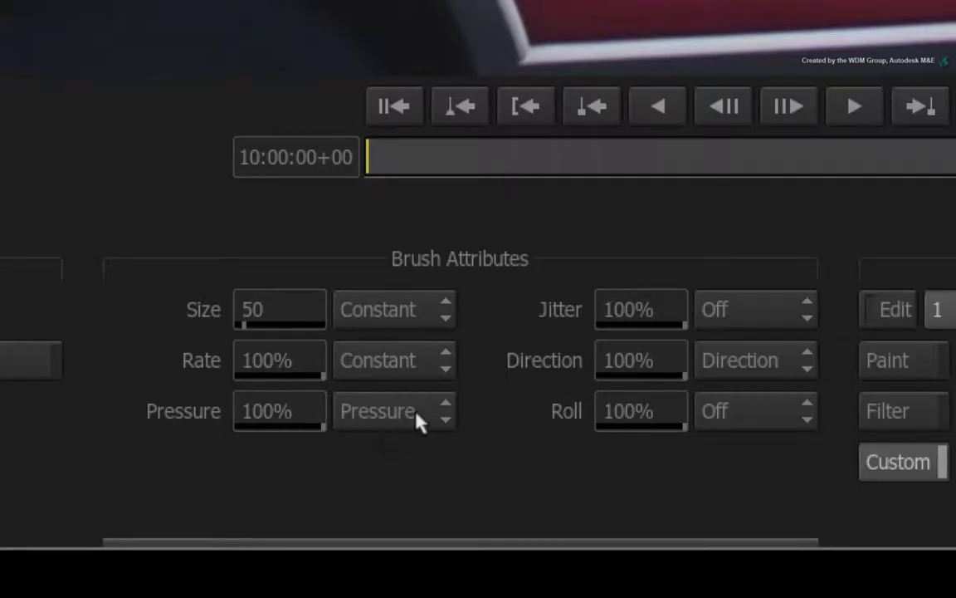
{"action": "left_click", "coordinate": [428, 411]}
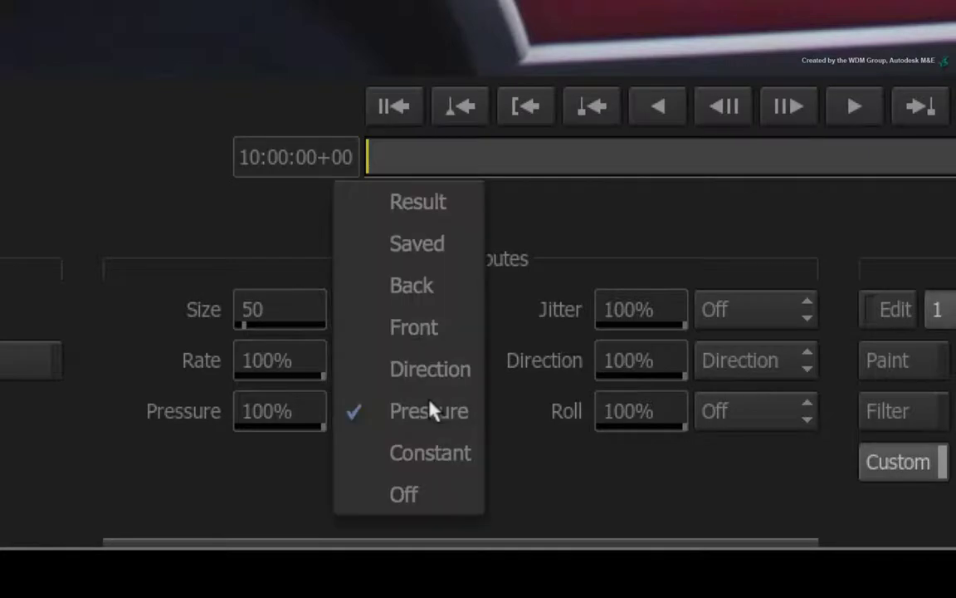
{"action": "left_click", "coordinate": [446, 454]}
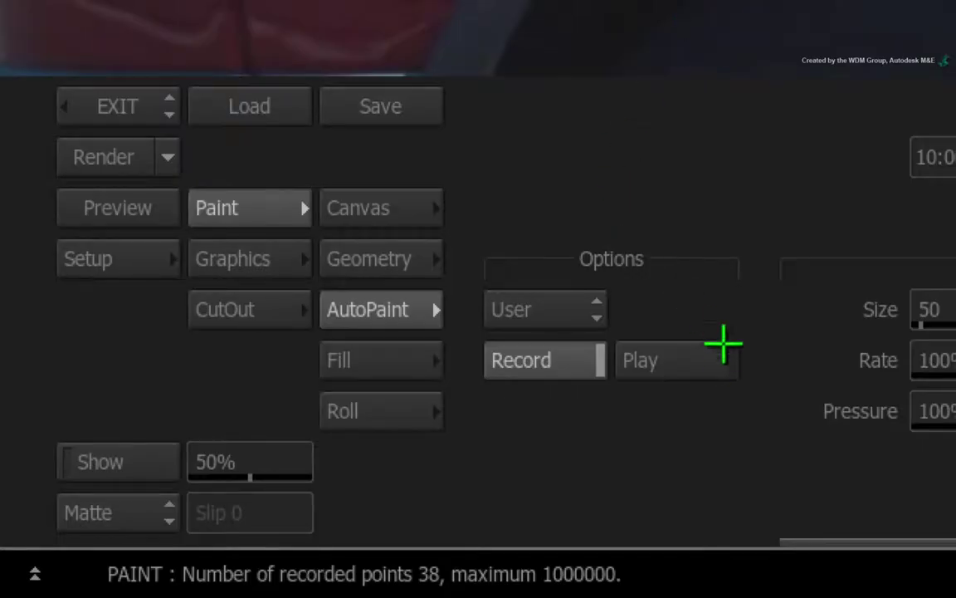
Step: Switch AutoPaint from Record to Play mode
{"action": "left_click", "coordinate": [701, 361]}
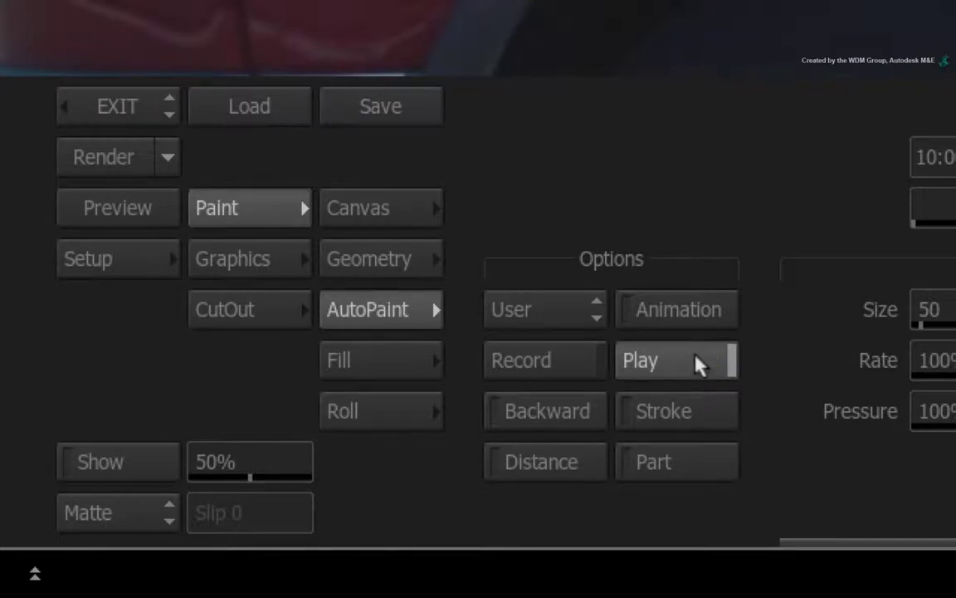
Step: Enable Animation and Wireframe, preview the strokes, and end the AutoPaint range at frame 1 instead of 72
{"action": "left_click", "coordinate": [692, 309]}
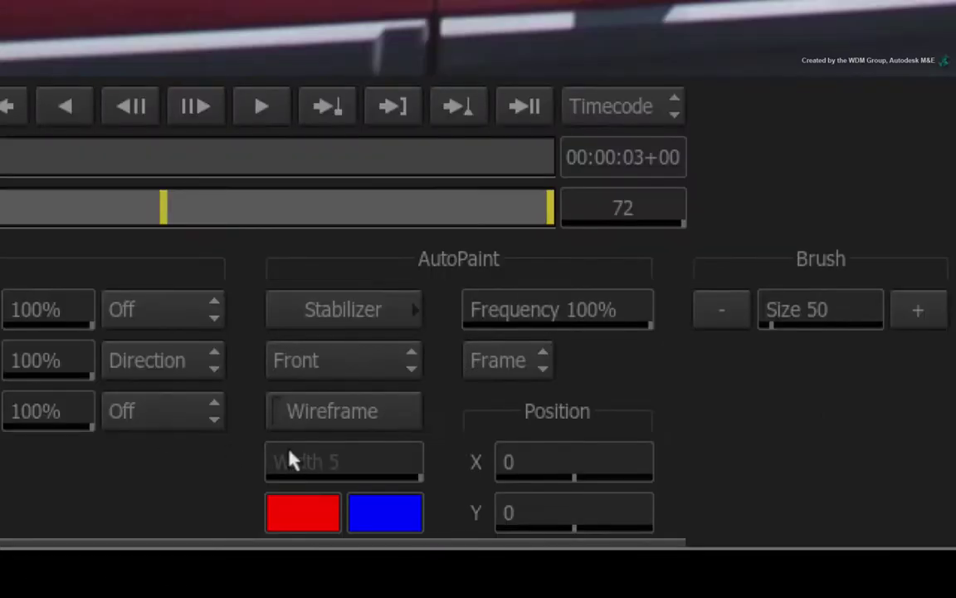
{"action": "left_click", "coordinate": [313, 414]}
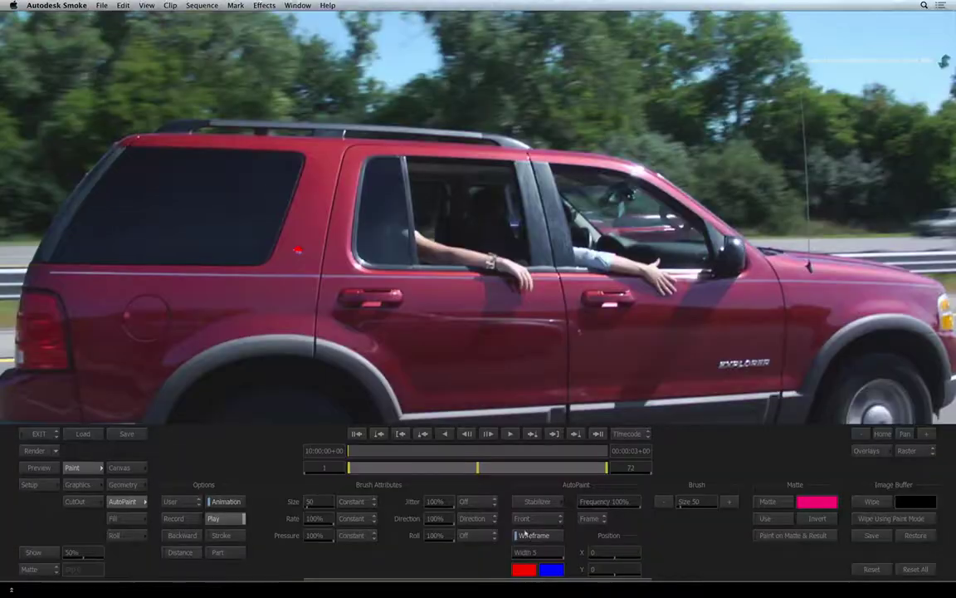
{"action": "key", "text": "space"}
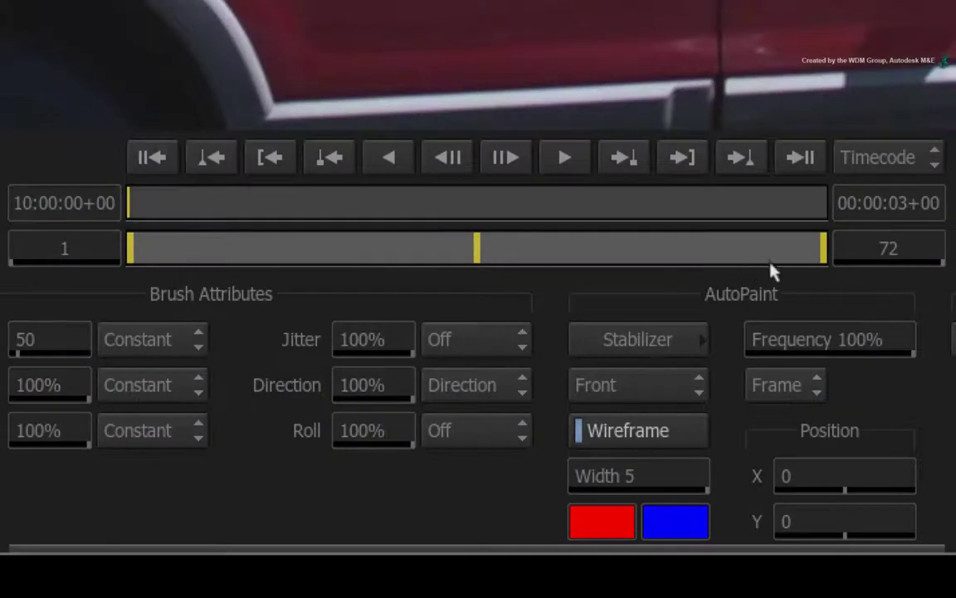
{"action": "left_click_drag", "start_coordinate": [813, 252], "coordinate": [70, 242]}
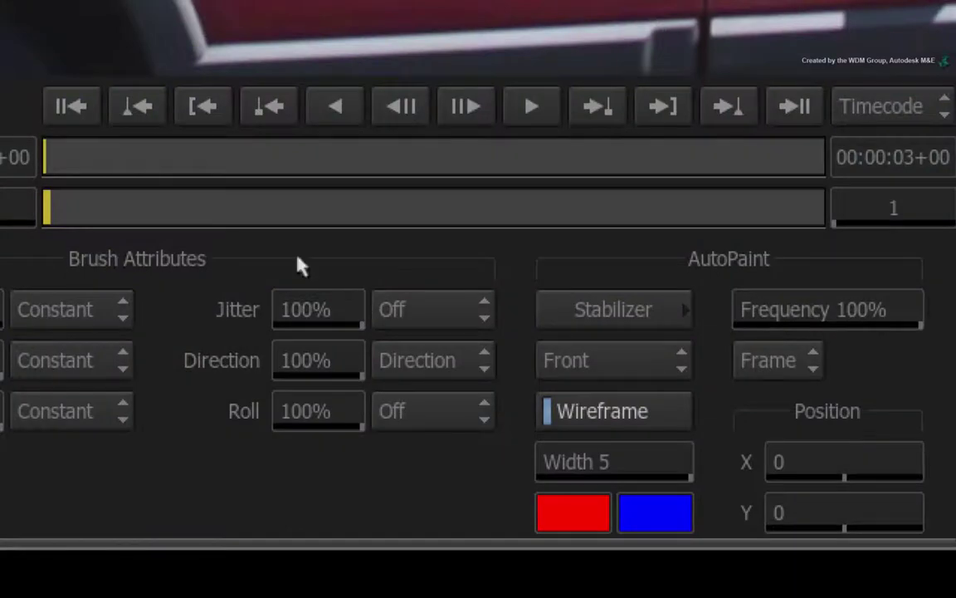
Step: Track the clone stroke to the door symbol with the Stabilizer, then return to Paint
{"action": "left_click", "coordinate": [661, 308]}
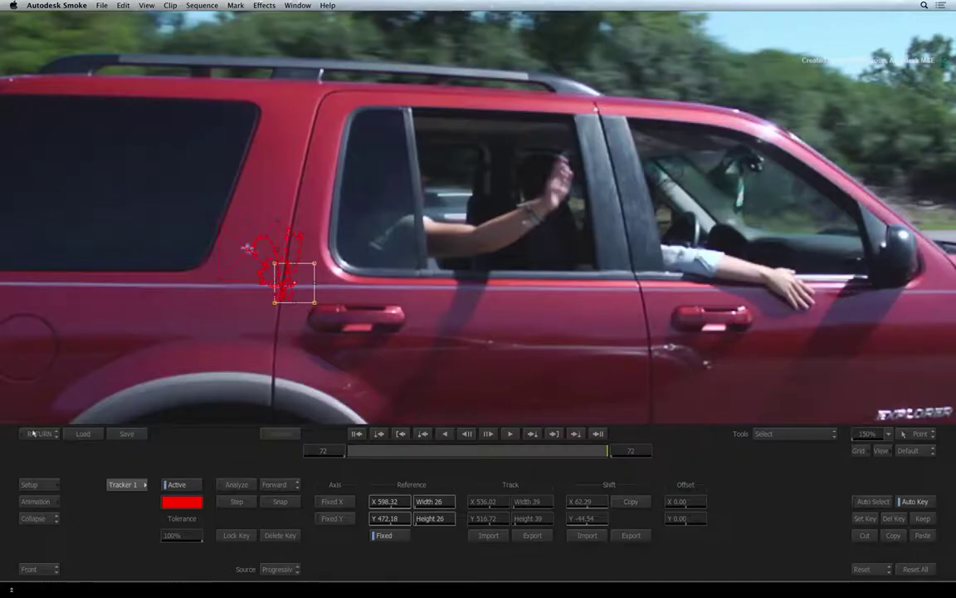
{"action": "left_click", "coordinate": [35, 432]}
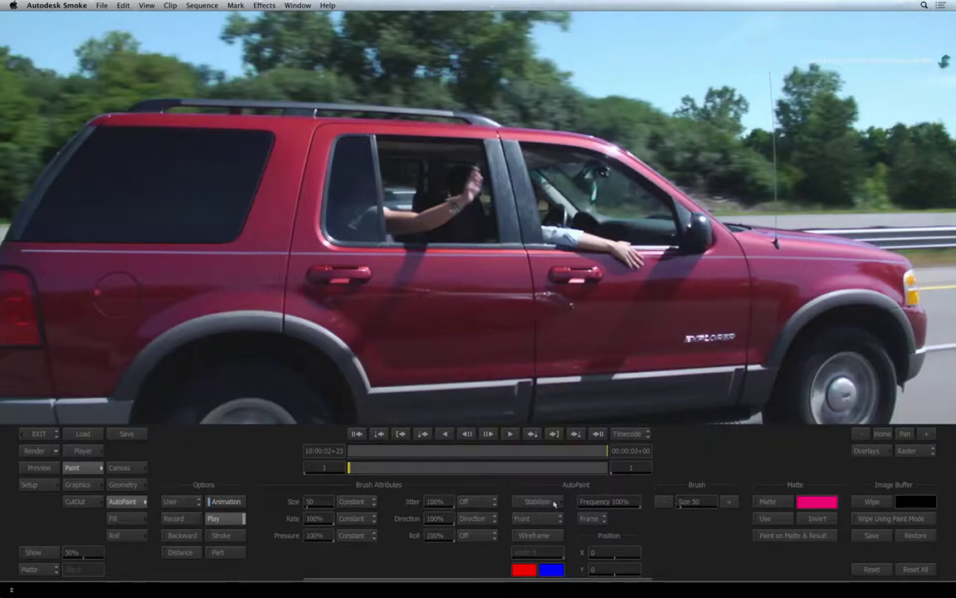
{"action": "left_click_drag", "start_coordinate": [601, 449], "coordinate": [155, 442]}
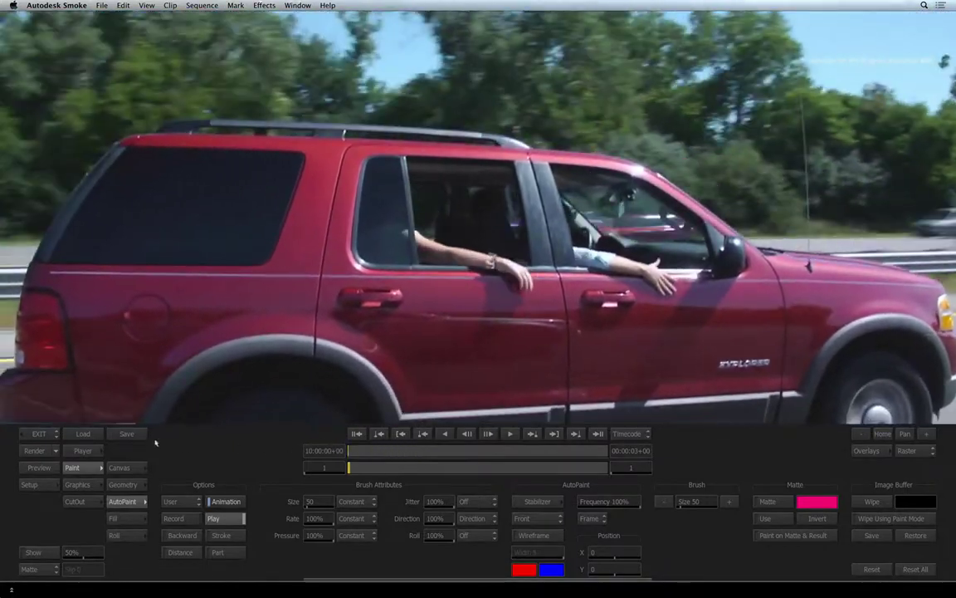
Step: Exit Paint and place the painted -PT clip on a new track above the original
{"action": "left_click", "coordinate": [33, 433]}
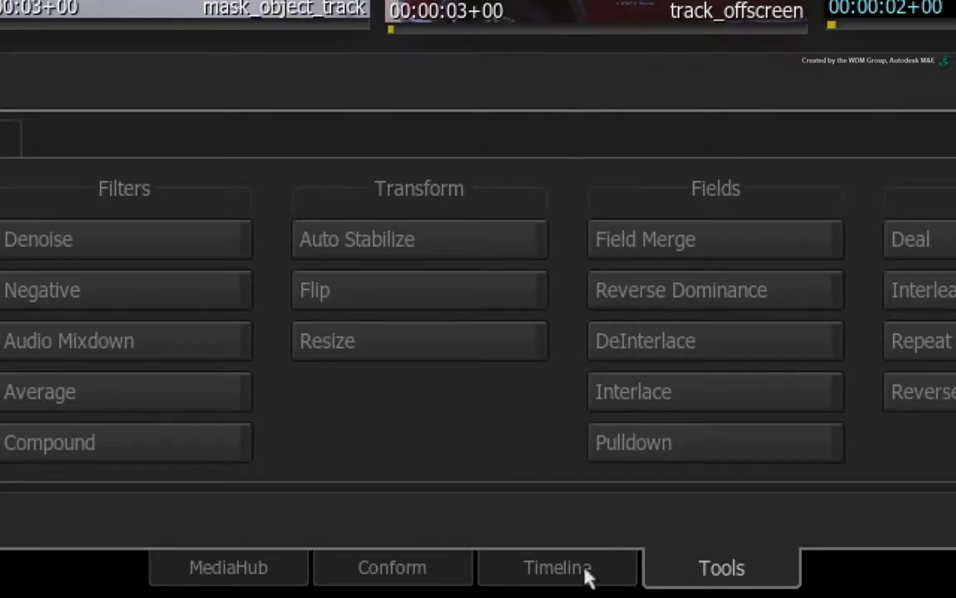
{"action": "left_click", "coordinate": [586, 573]}
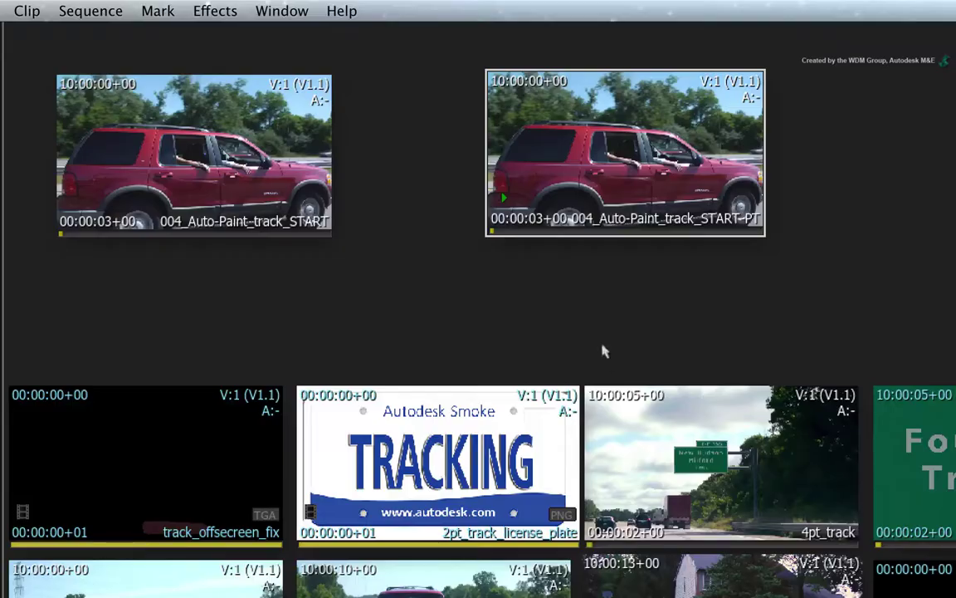
{"action": "mouse_move", "coordinate": [596, 154]}
{"action": "left_mouse_down"}
{"action": "mouse_move", "coordinate": [473, 376]}
{"action": "mouse_move", "coordinate": [465, 593]}
{"action": "mouse_move", "coordinate": [363, 315]}
{"action": "mouse_move", "coordinate": [349, 314]}
{"action": "left_mouse_up"}
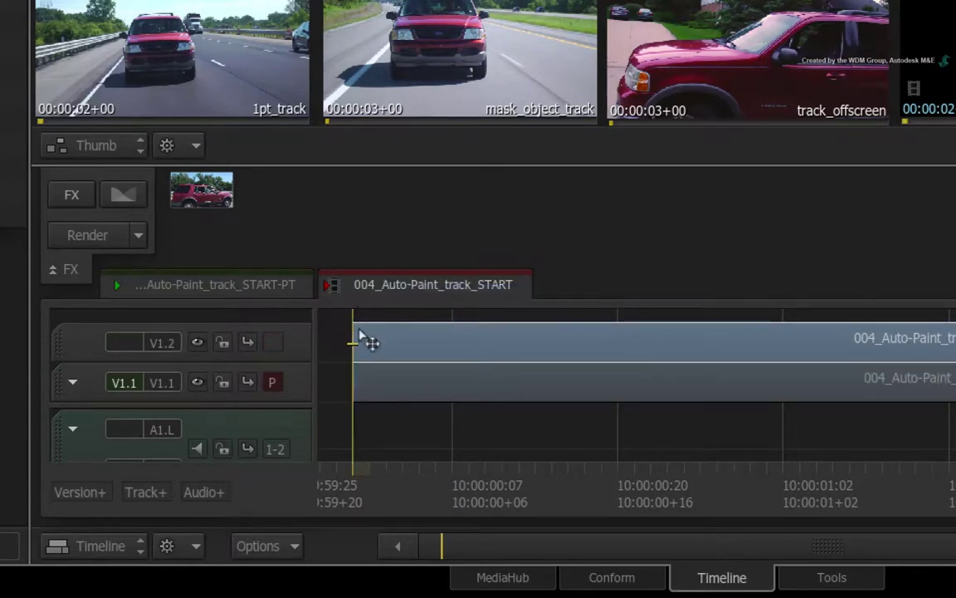
Step: Switch to a single-player viewer and move the V1.1 output patch to track V1.2
{"action": "key", "text": "alt+1"}
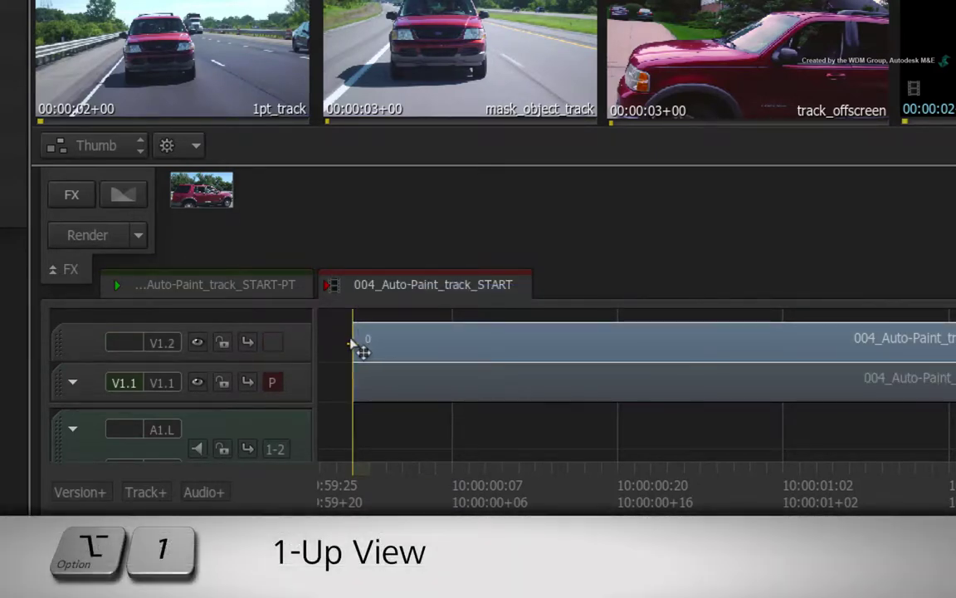
{"action": "key", "text": "alt+1"}
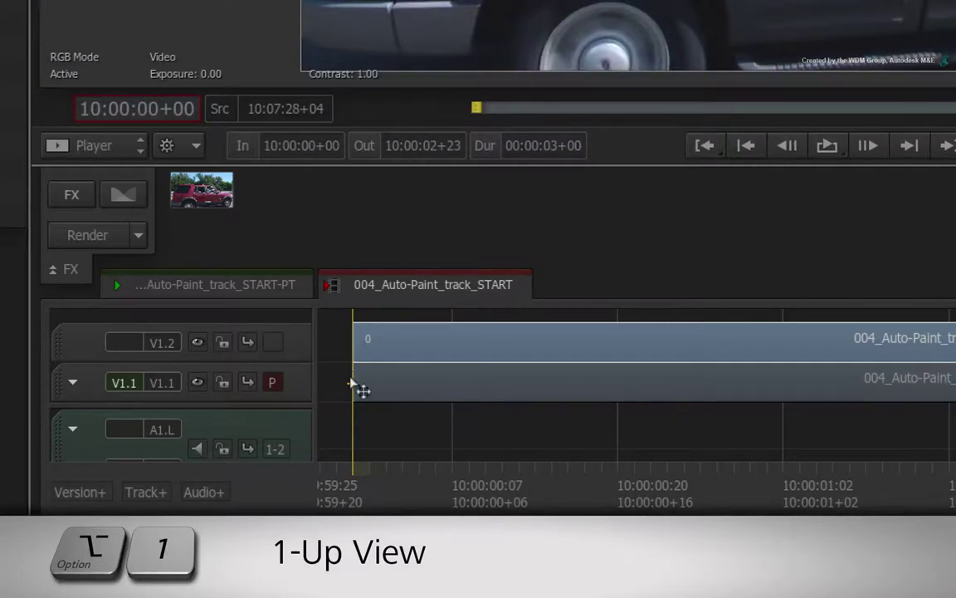
{"action": "left_click", "coordinate": [349, 348]}
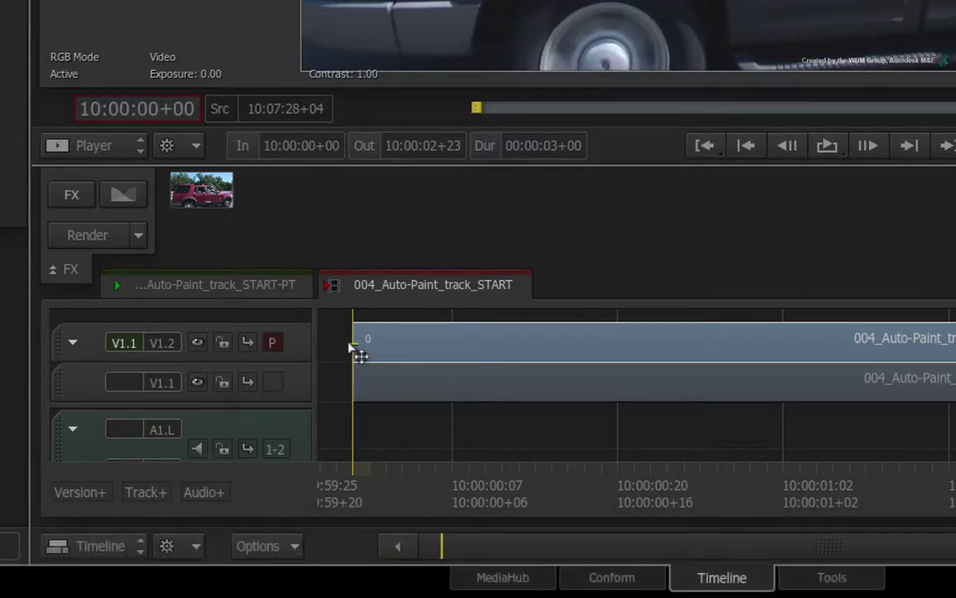